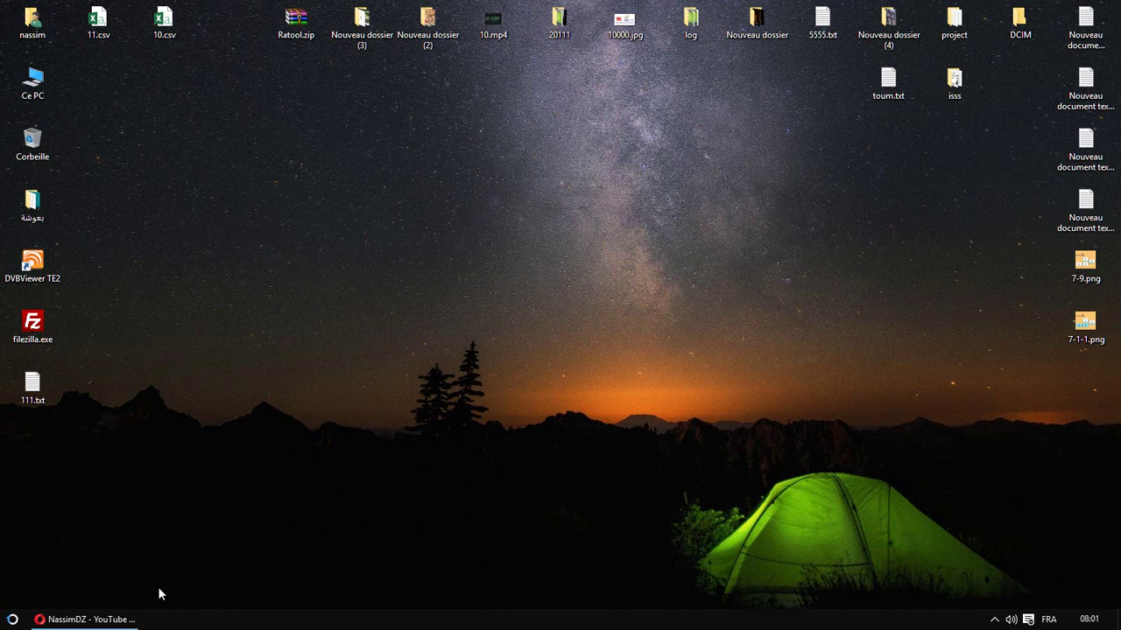
- Switch to the Opera browser, subscribe to the NassimDZ YouTube channel with all notifications enabled, and return to the desktop
left_click(86, 619)
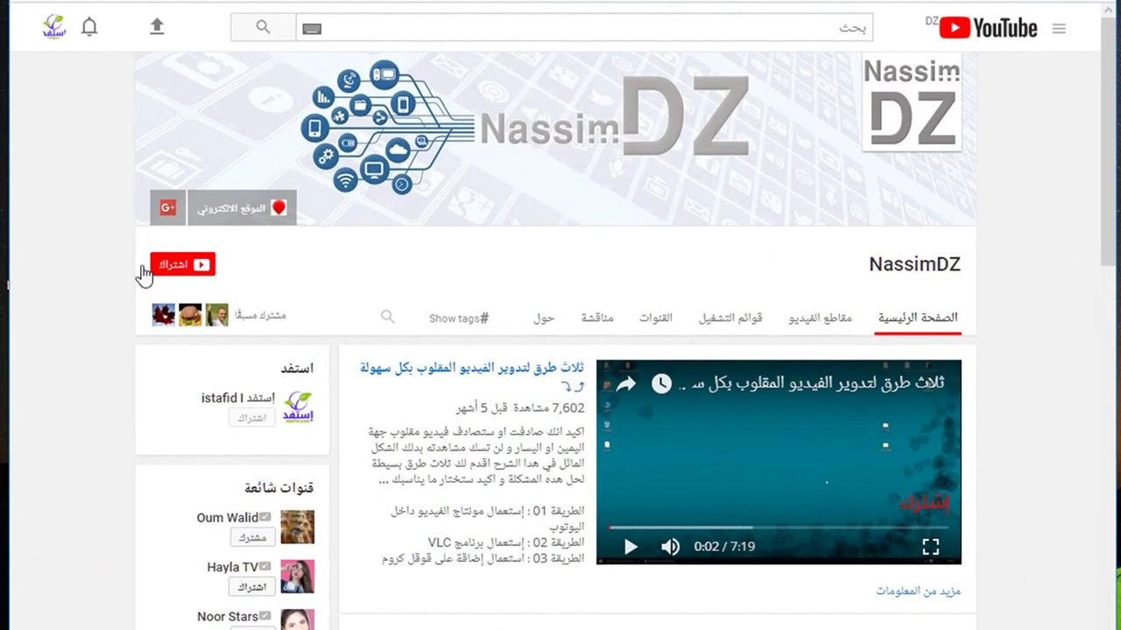
left_click(177, 267)
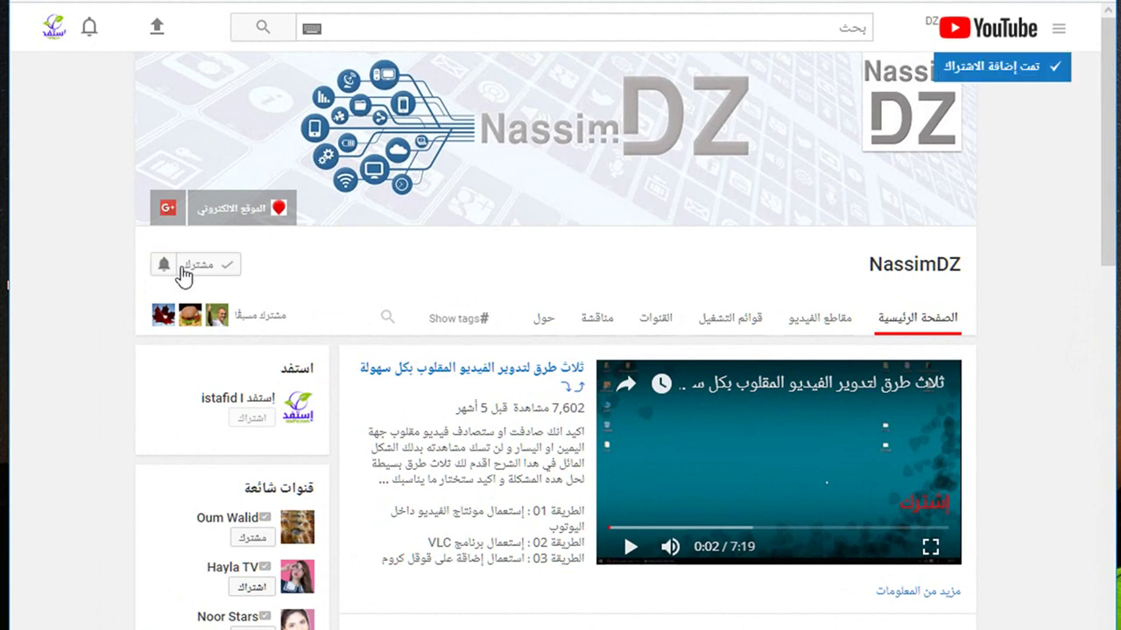
left_click(162, 265)
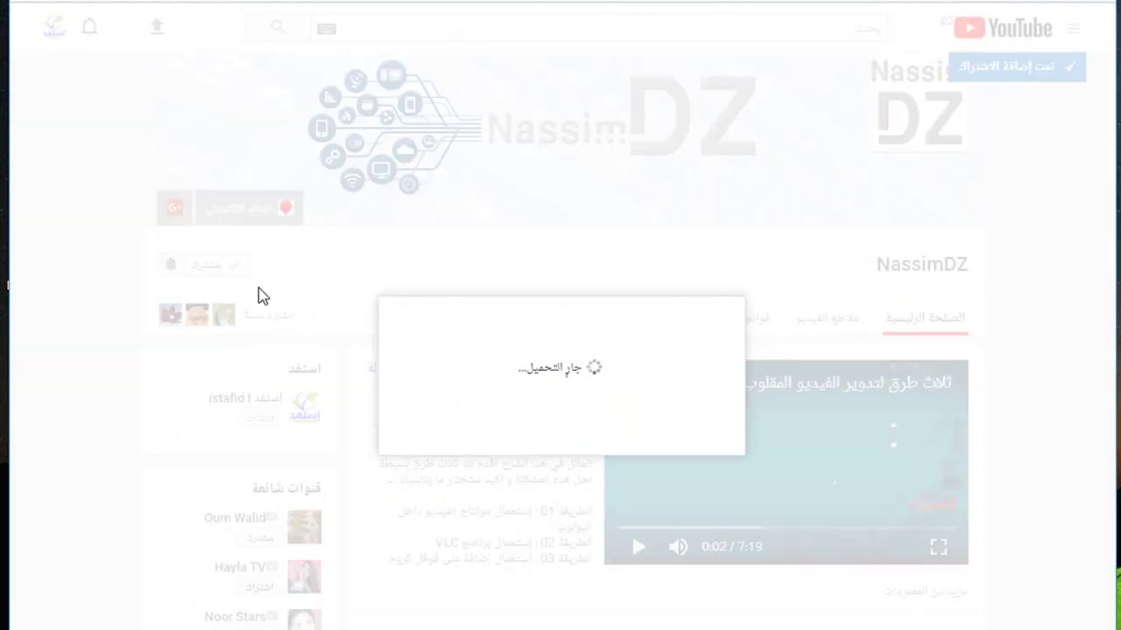
left_click(716, 331)
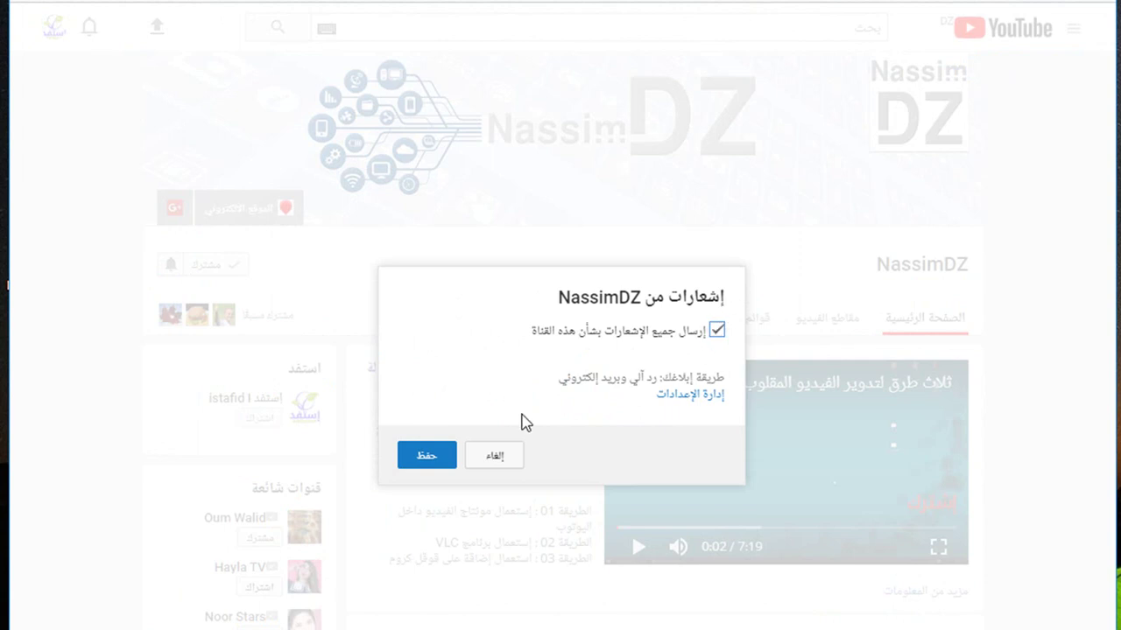
left_click(429, 469)
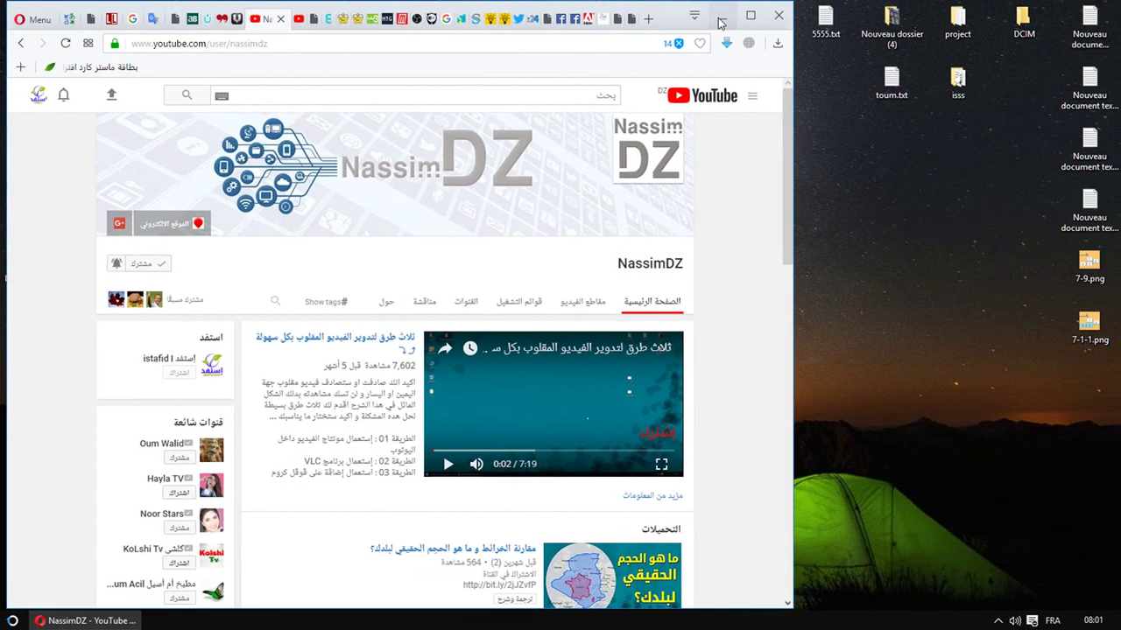
left_click(646, 12)
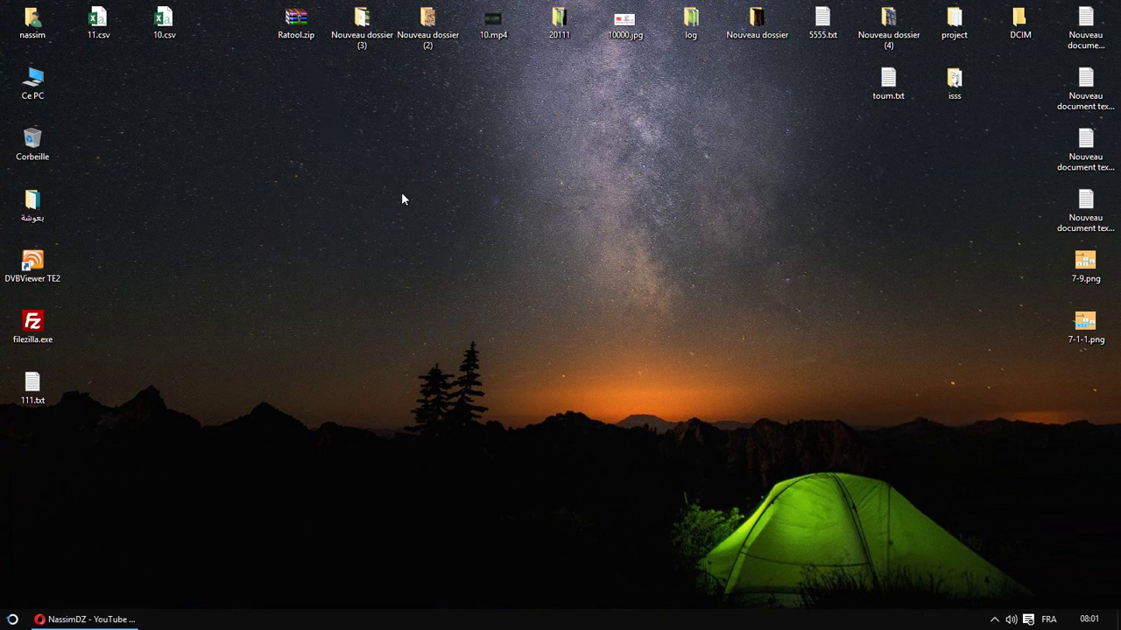
- Create a new folder named 00000 in an empty area of the desktop
left_click(554, 276)
right_click(535, 208)
mouse_move(590, 338)
left_click(725, 342)
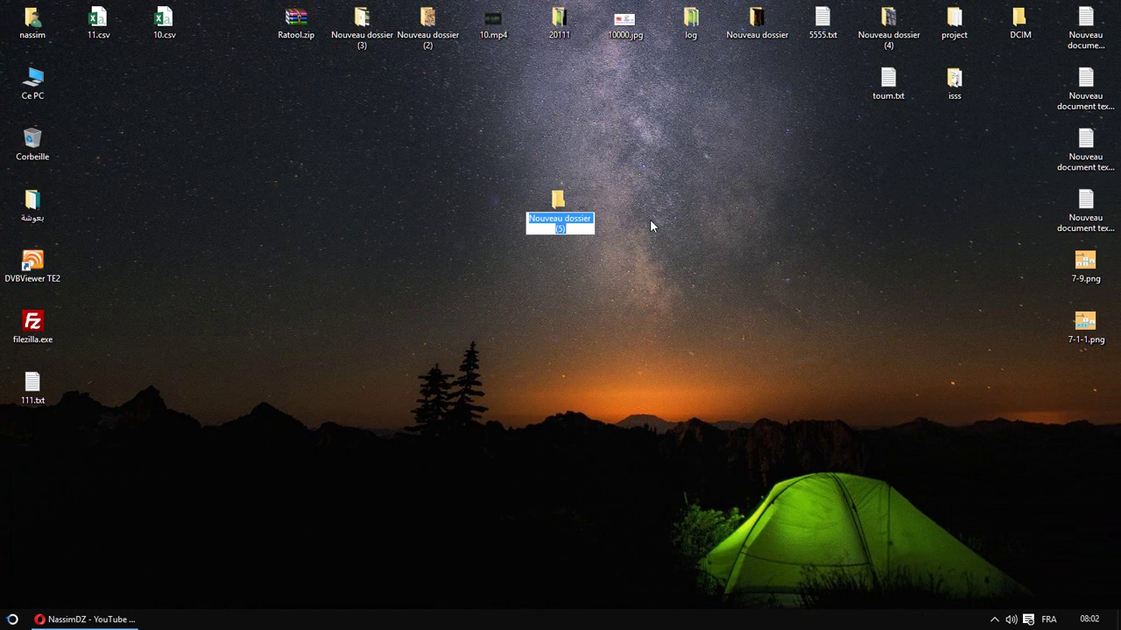
type("00000")
left_click(649, 223)
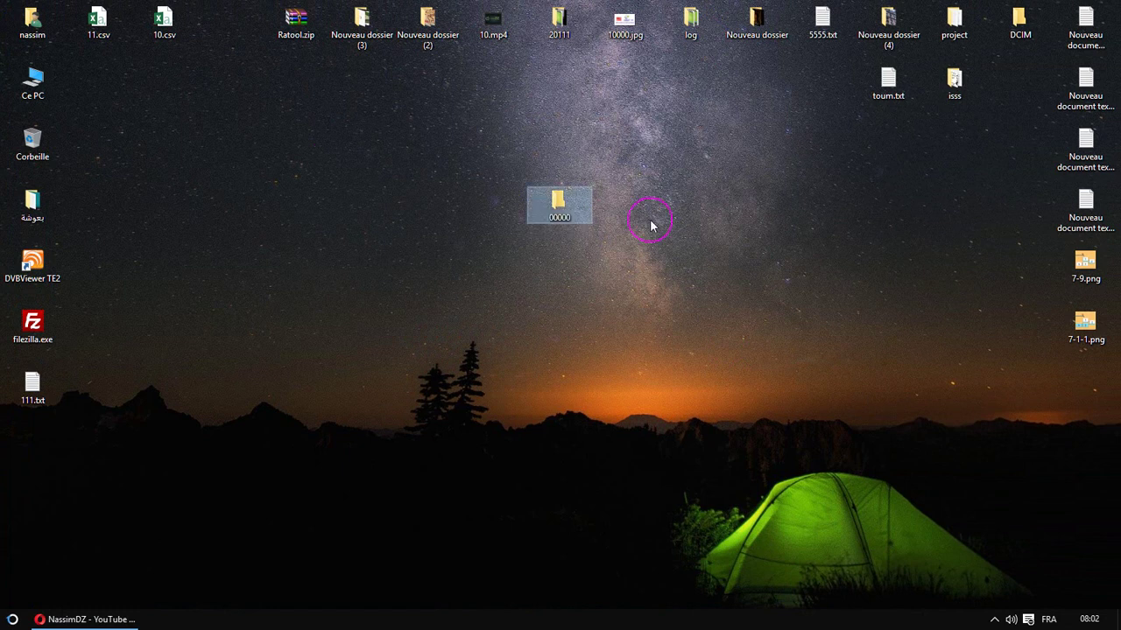
left_click_drag(593, 105, 485, 287)
left_click(510, 281)
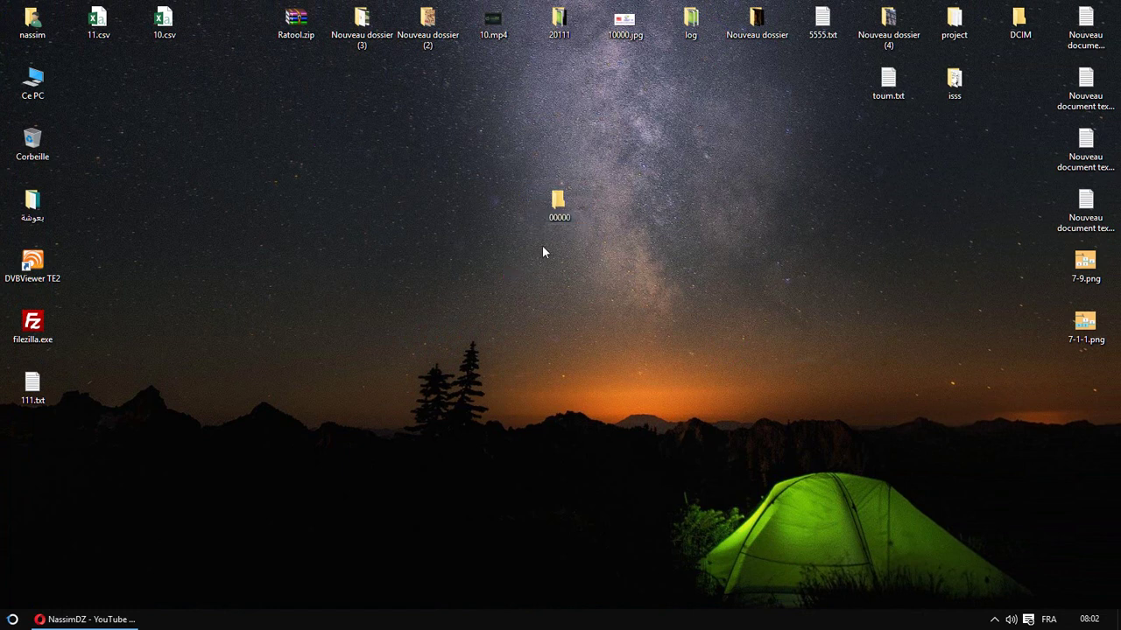
left_click_drag(558, 207, 498, 191)
left_click(499, 254)
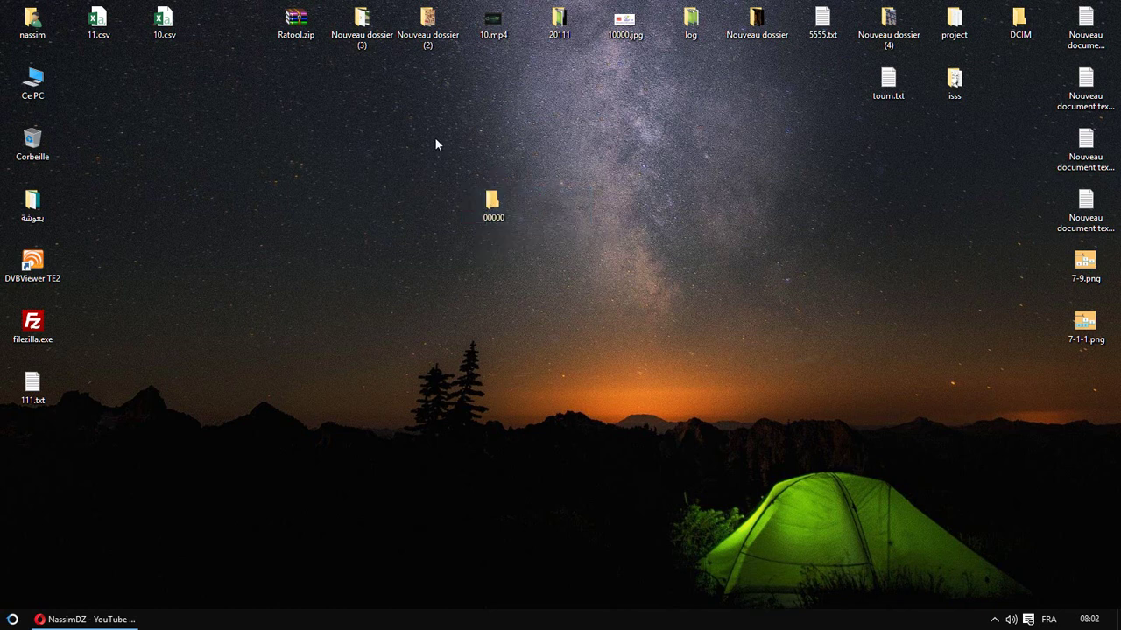
left_click(528, 279)
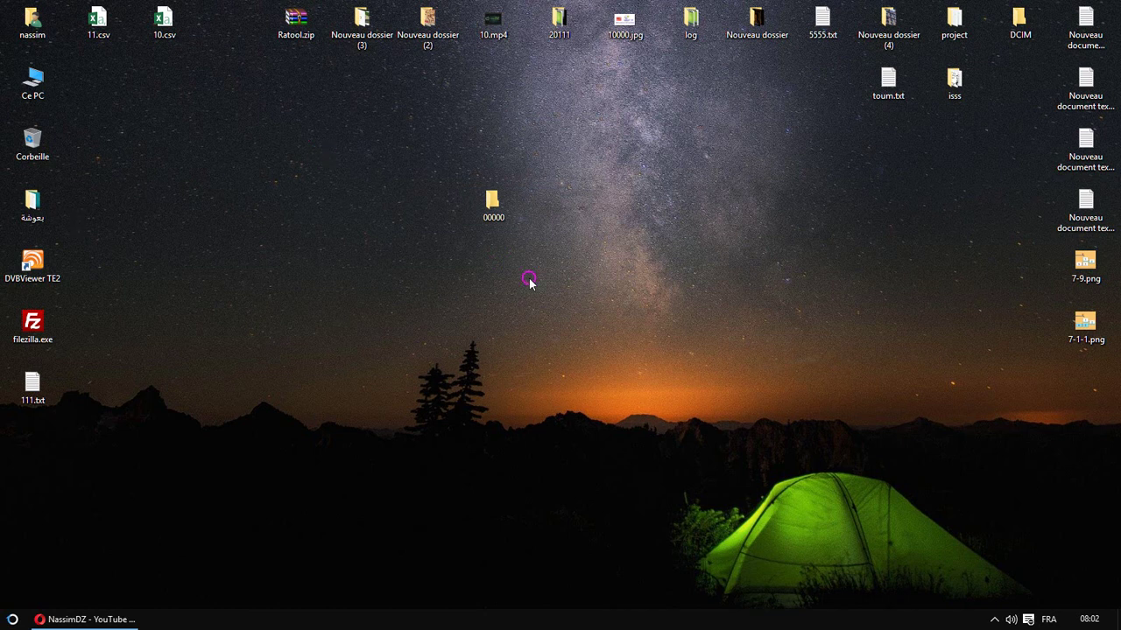
right_click(497, 203)
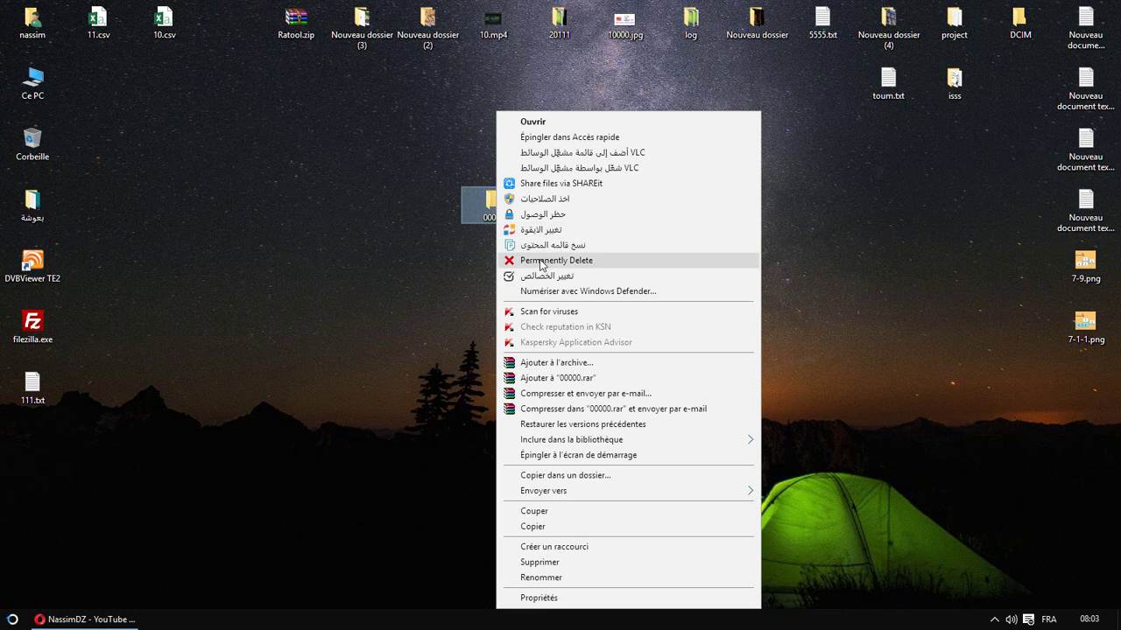
key("Escape")
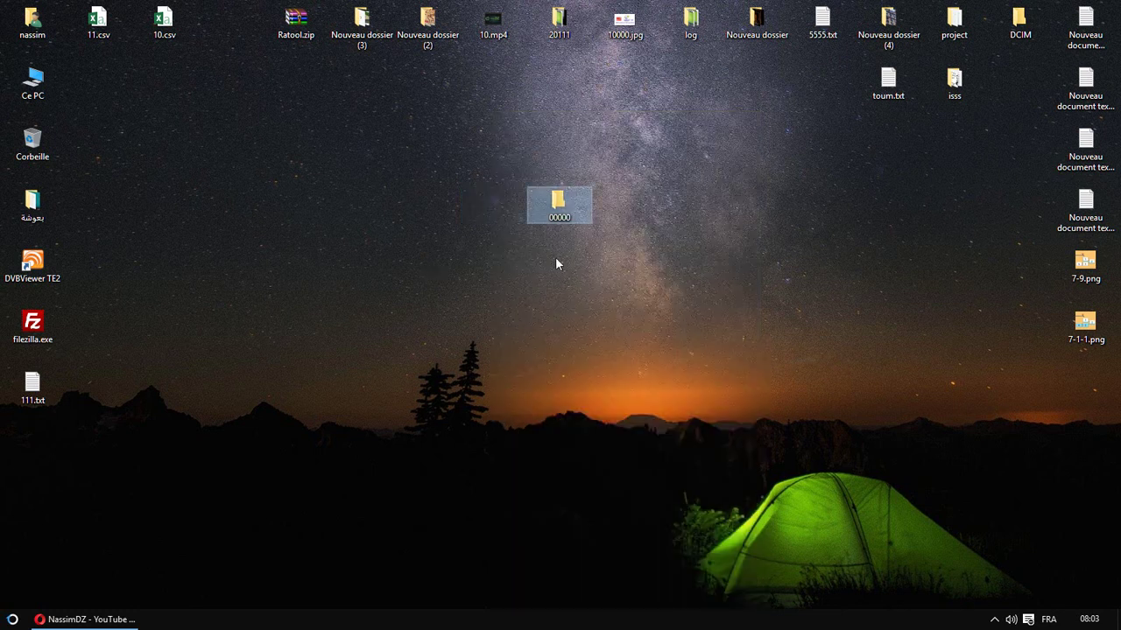
left_click(557, 260)
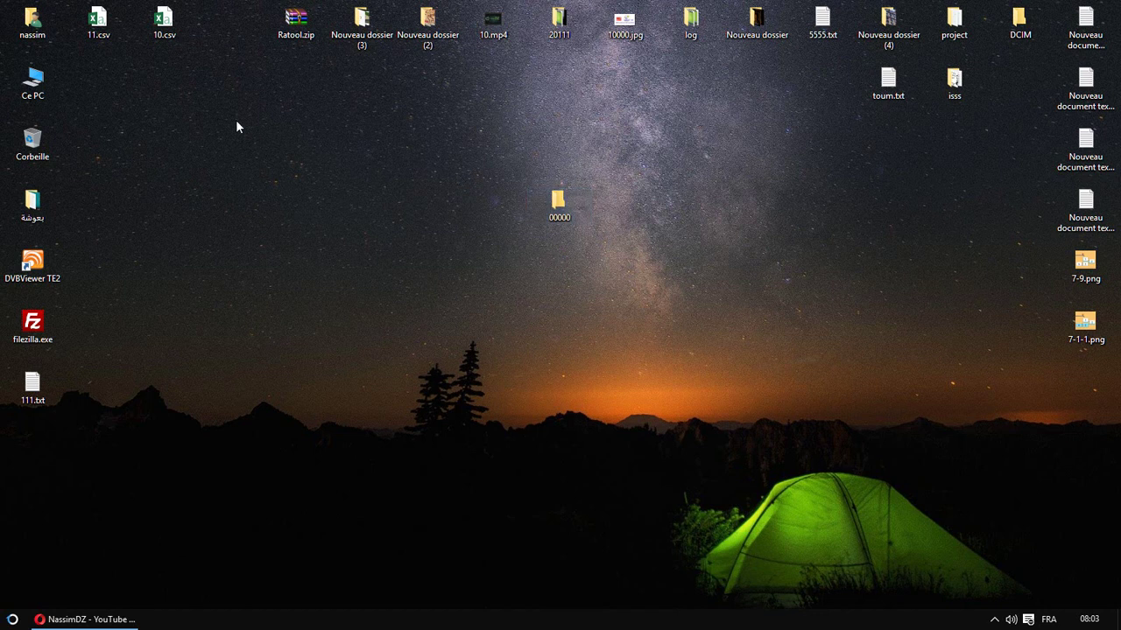
- Archive the 00000 folder as 00000.rar in RAR format, with the option to delete the files after archiving enabled
right_click(557, 207)
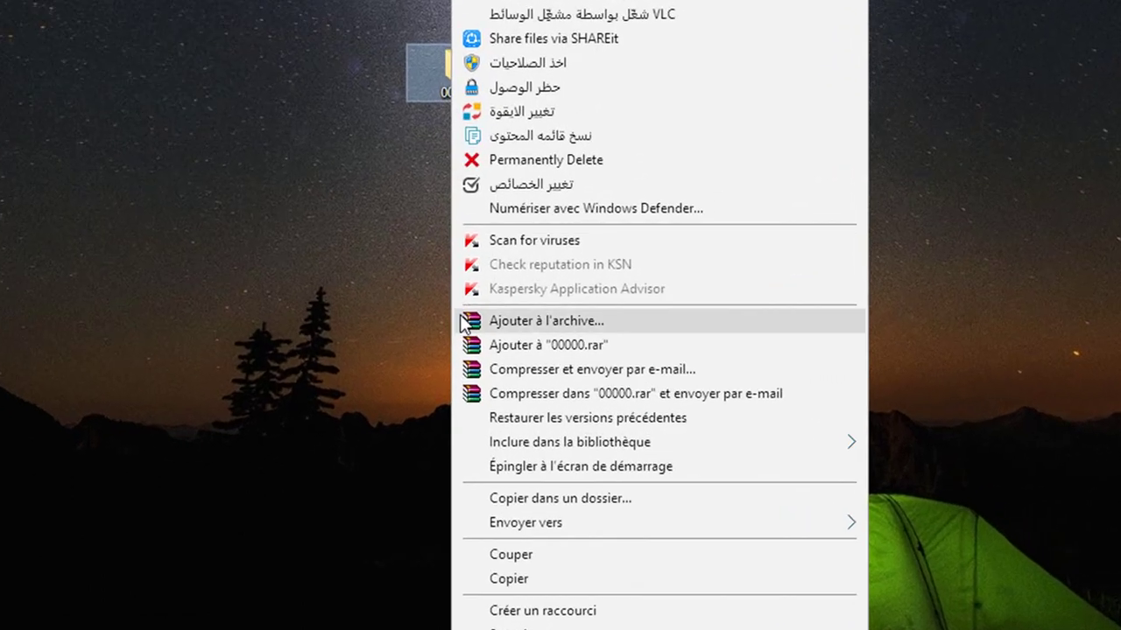
left_click(551, 316)
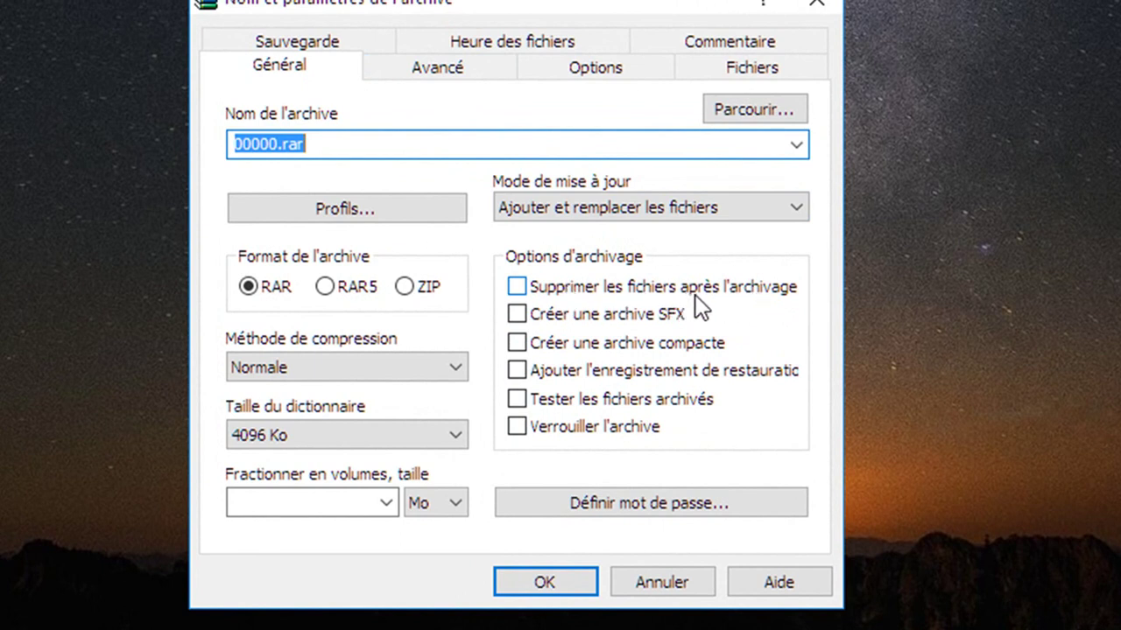
left_click(517, 287)
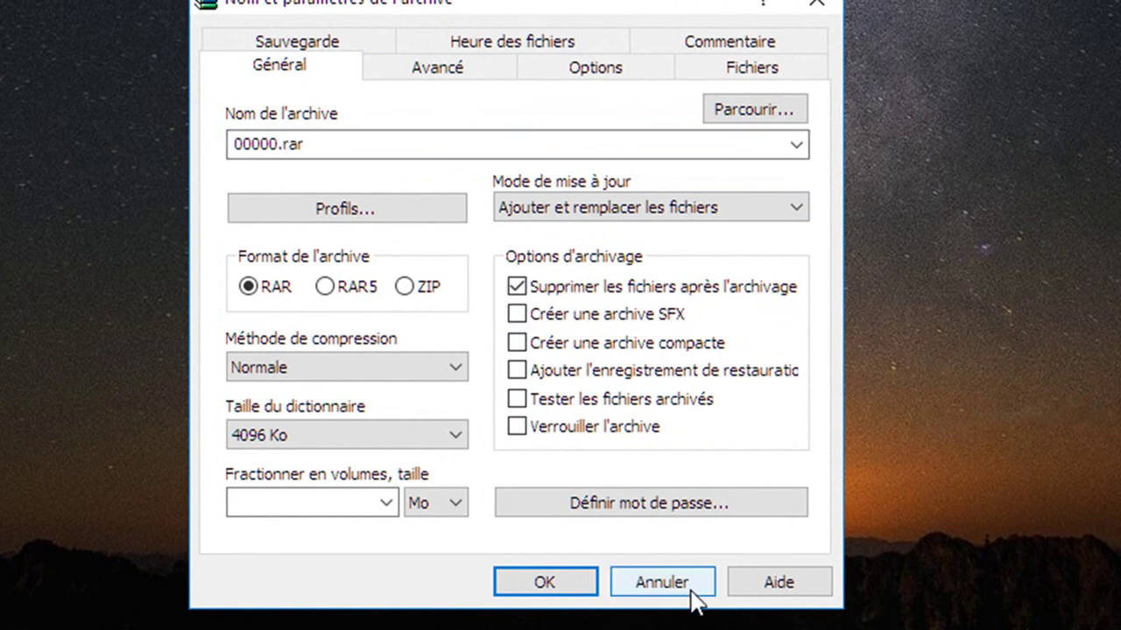
left_click_drag(590, 11, 972, 7)
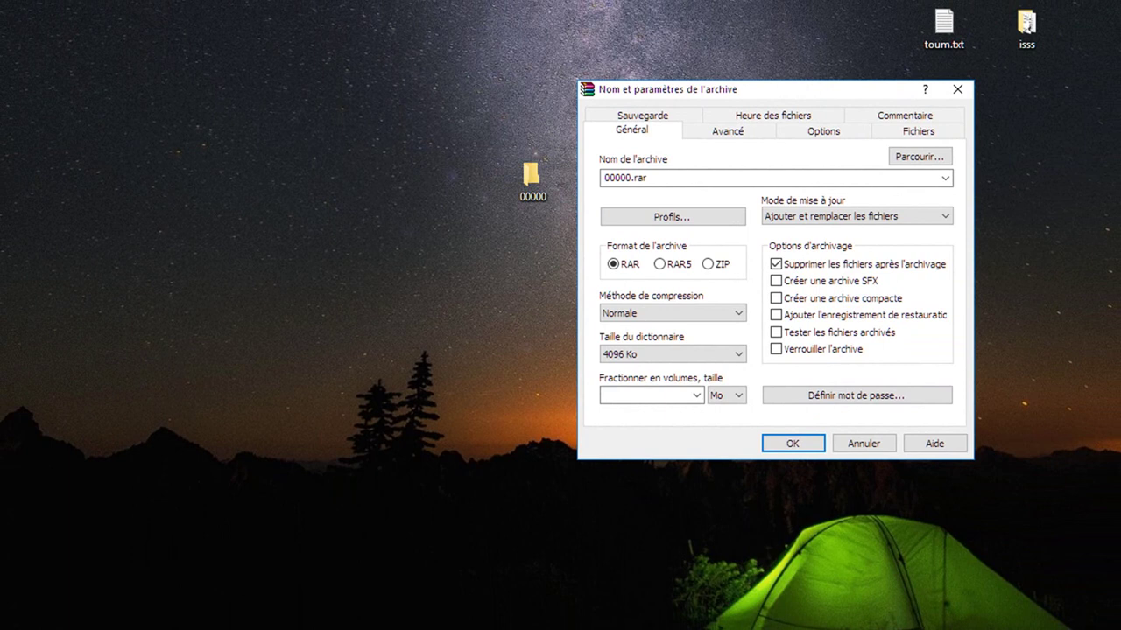
left_click(792, 443)
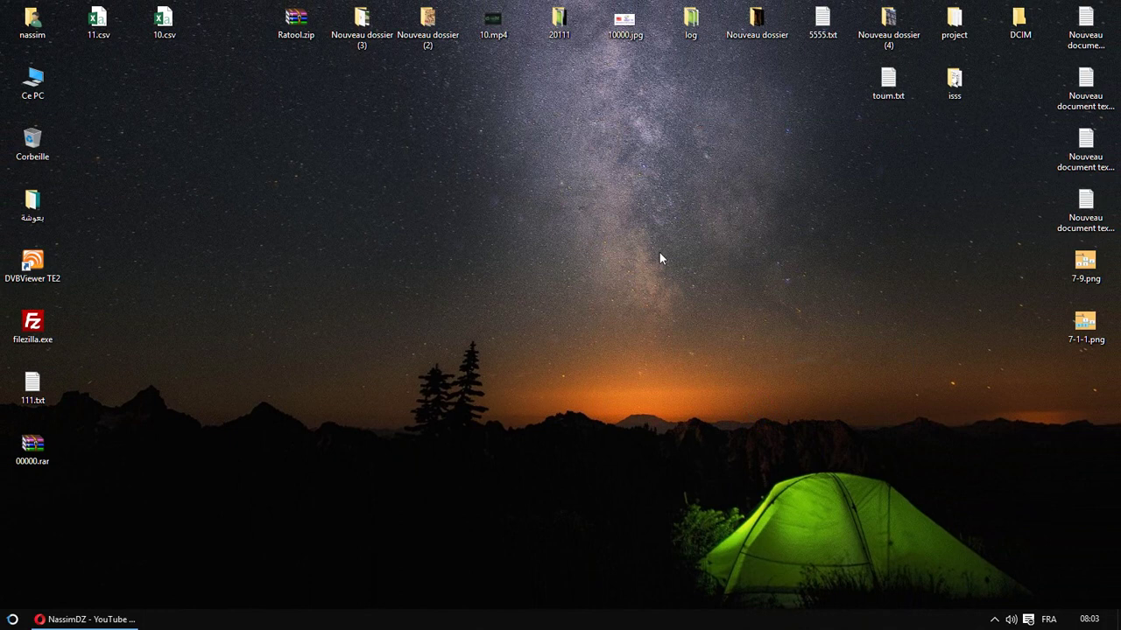
- Move the 00000.rar archive to the Recycle Bin and empty the bin
left_click_drag(33, 447, 21, 147)
right_click(26, 140)
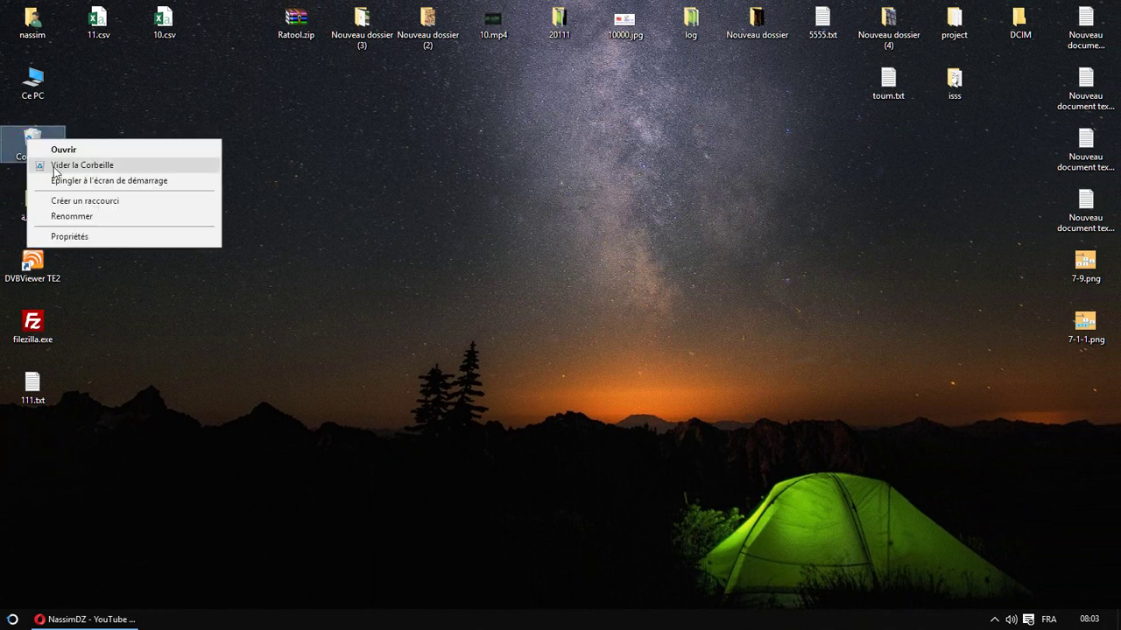
left_click(69, 168)
left_click(615, 367)
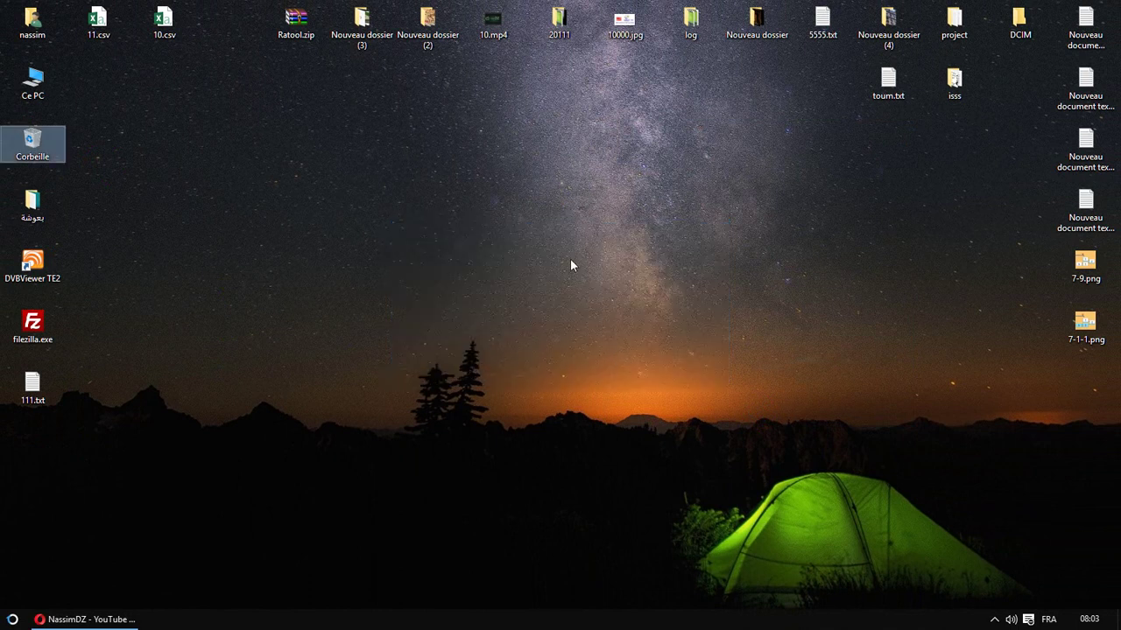
left_click(594, 257)
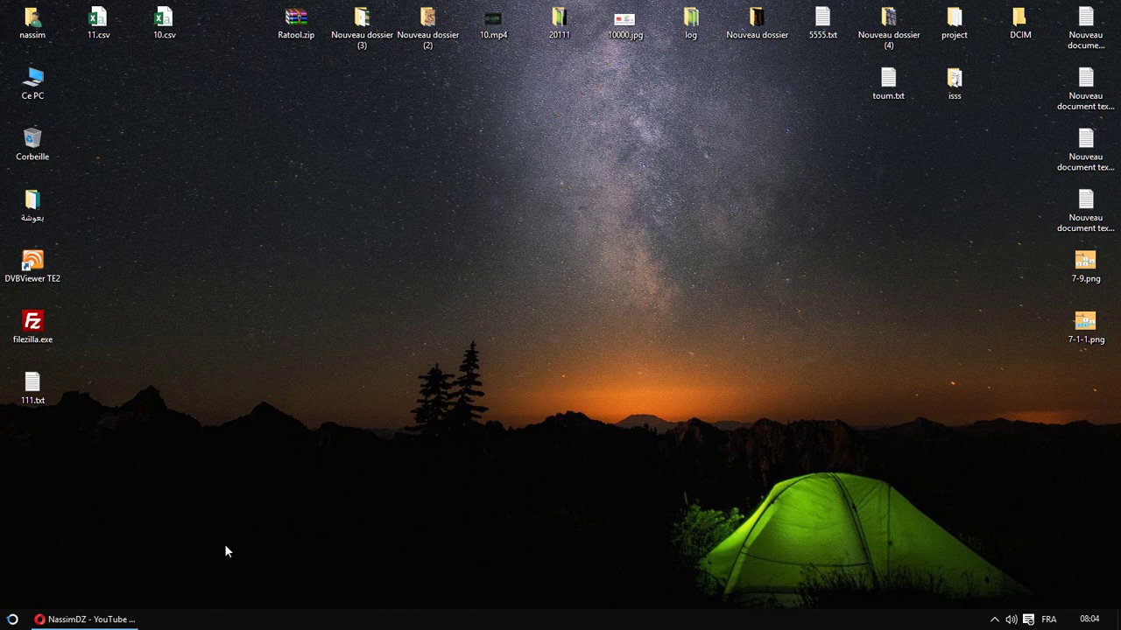
left_click(87, 619)
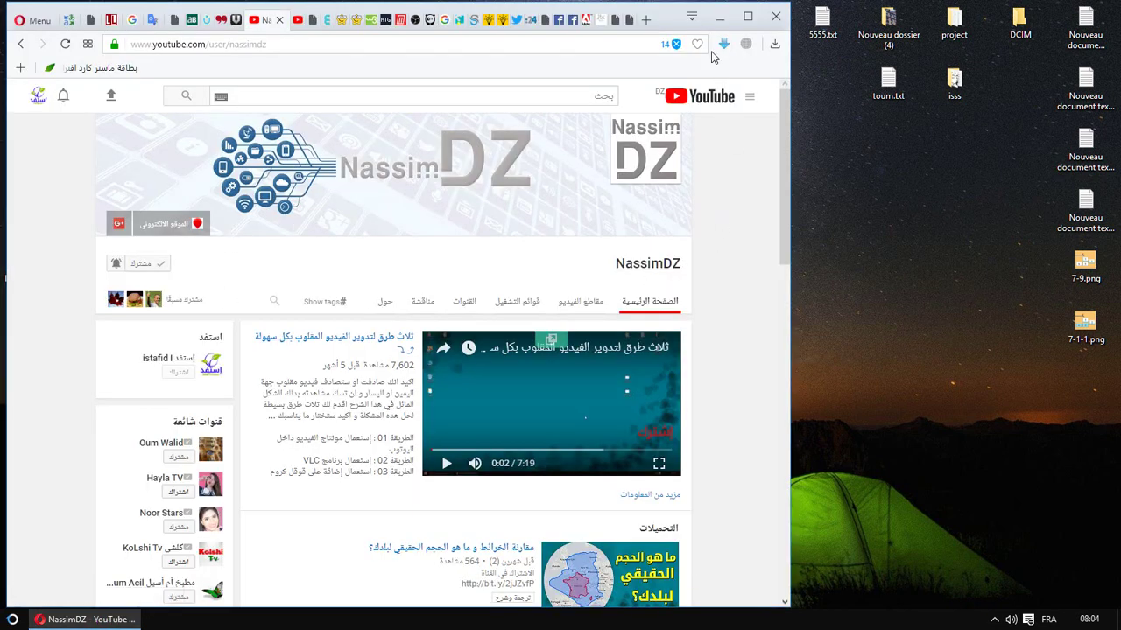
left_click(719, 16)
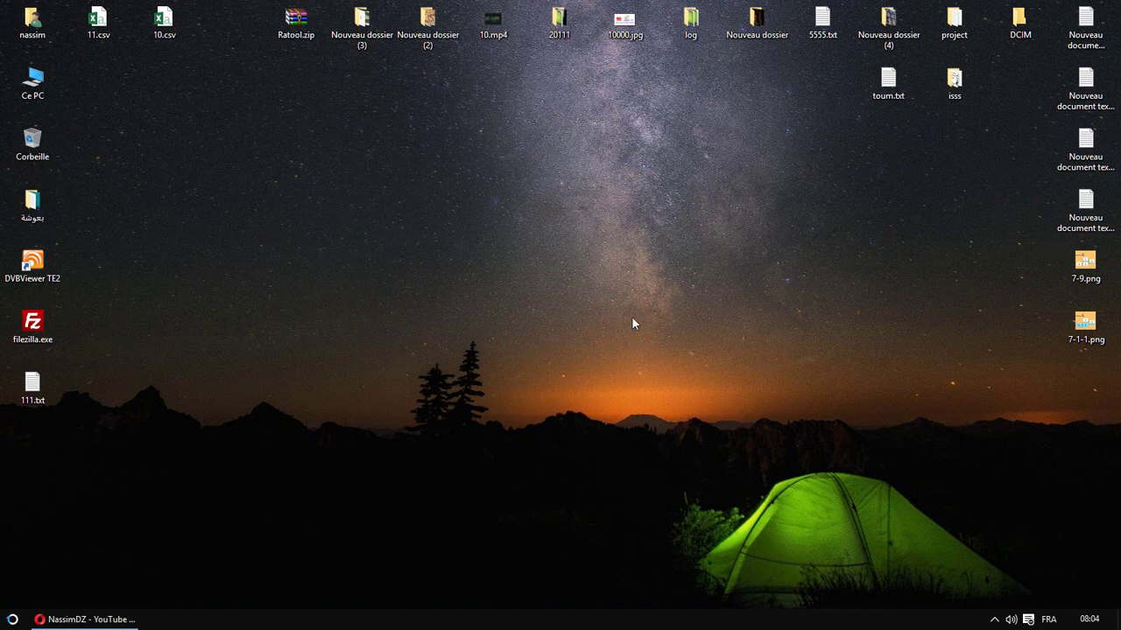
left_click(993, 619)
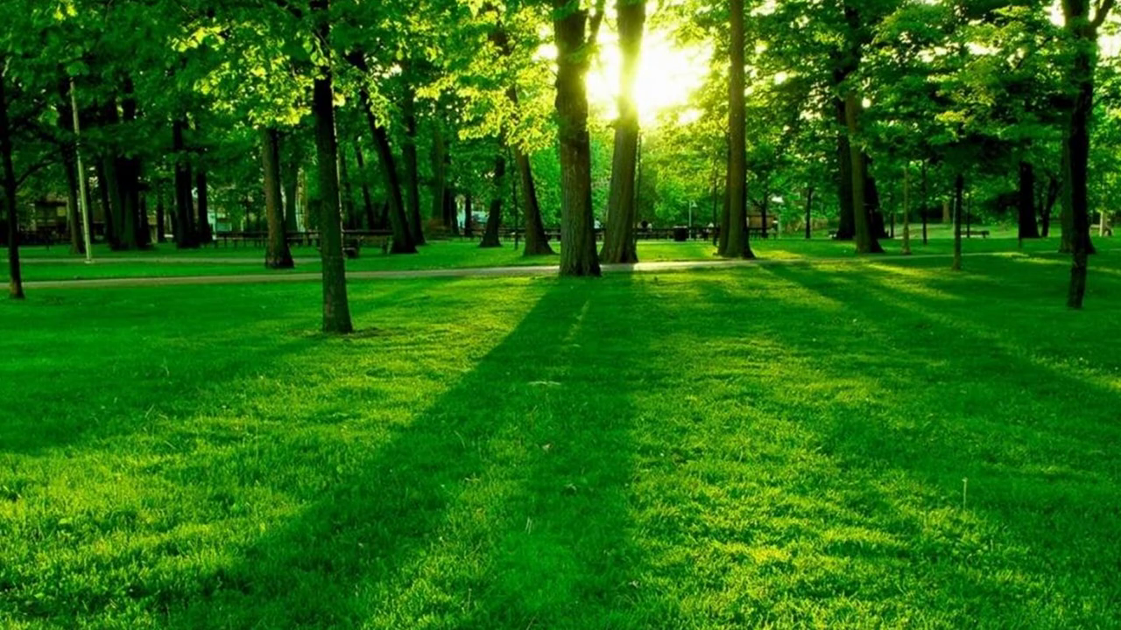